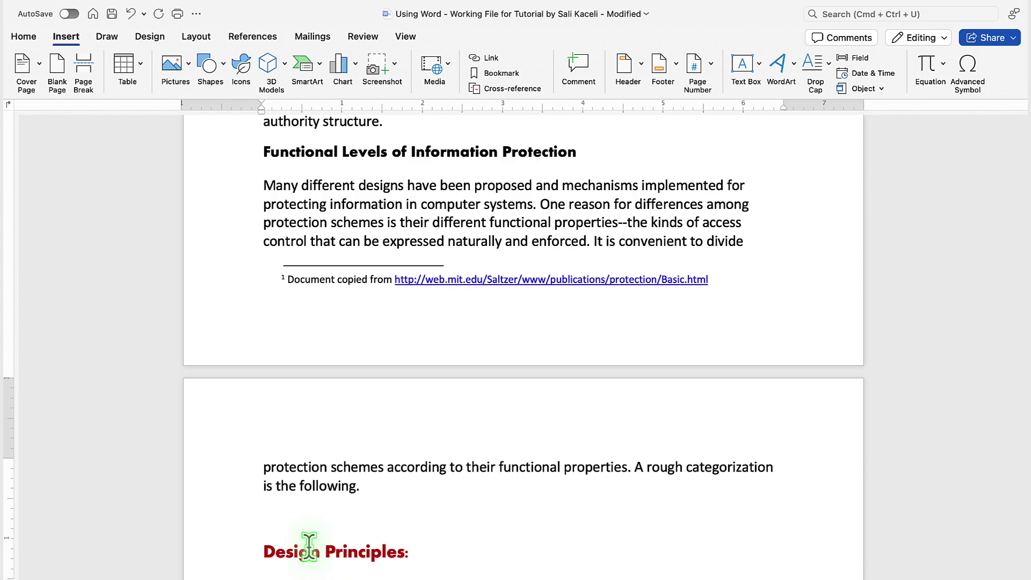
pyautogui.scroll(-5, 308, 546)
pyautogui.scroll(-5, 309, 546)
pyautogui.scroll(-3, 309, 546)
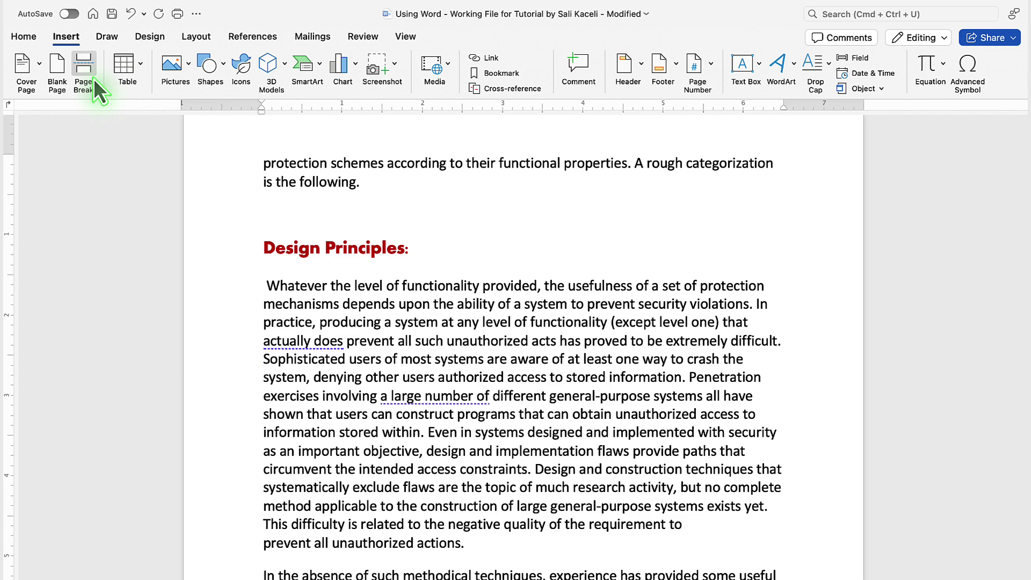
# - Insert a page break from the Insert tab so Design Principles starts a new page
pyautogui.click(68, 39)
pyautogui.click(67, 40)
pyautogui.click(82, 76)
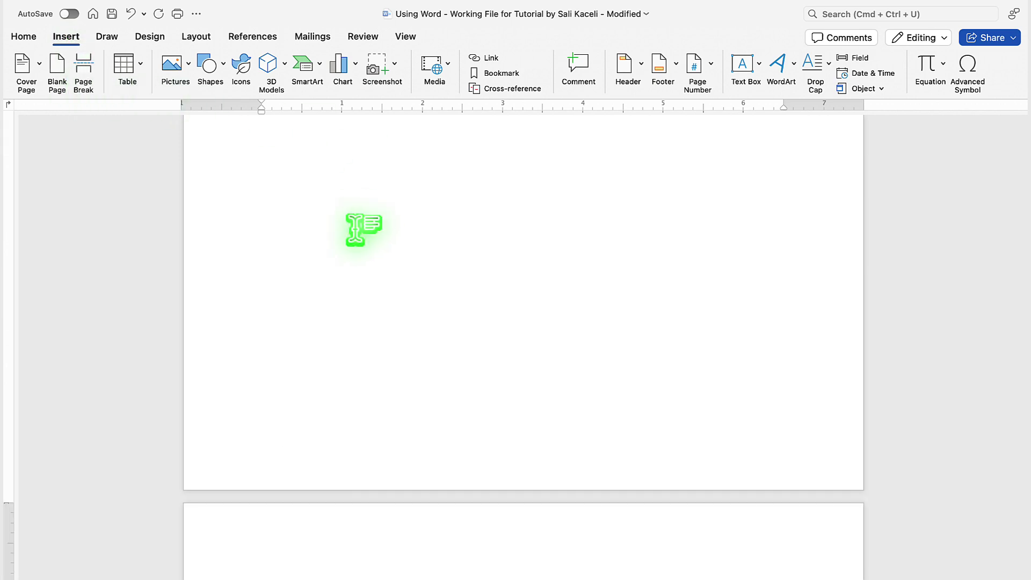
pyautogui.scroll(-2, 354, 230)
pyautogui.scroll(-2, 354, 230)
pyautogui.scroll(-2, 354, 230)
pyautogui.scroll(-2, 355, 229)
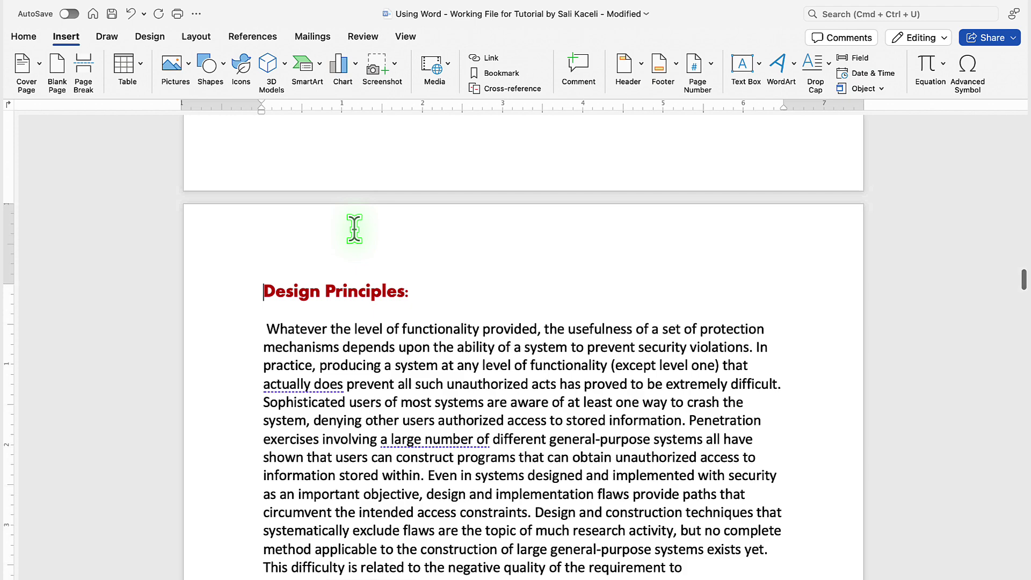
pyautogui.scroll(4, 355, 229)
pyautogui.scroll(4, 354, 230)
pyautogui.scroll(2, 355, 230)
pyautogui.scroll(1, 354, 230)
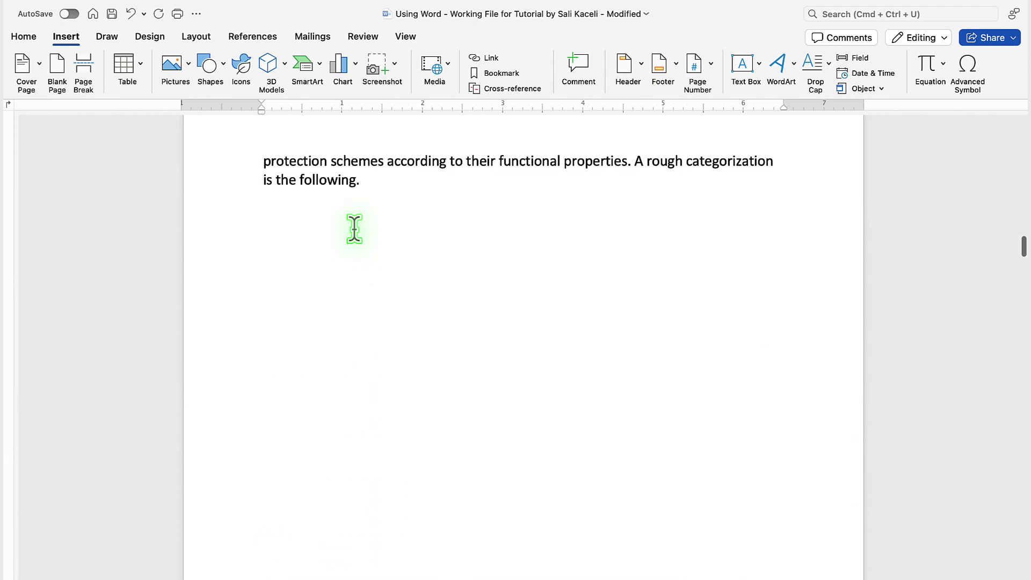
pyautogui.scroll(2, 355, 230)
pyautogui.scroll(1, 355, 230)
pyautogui.scroll(5, 355, 230)
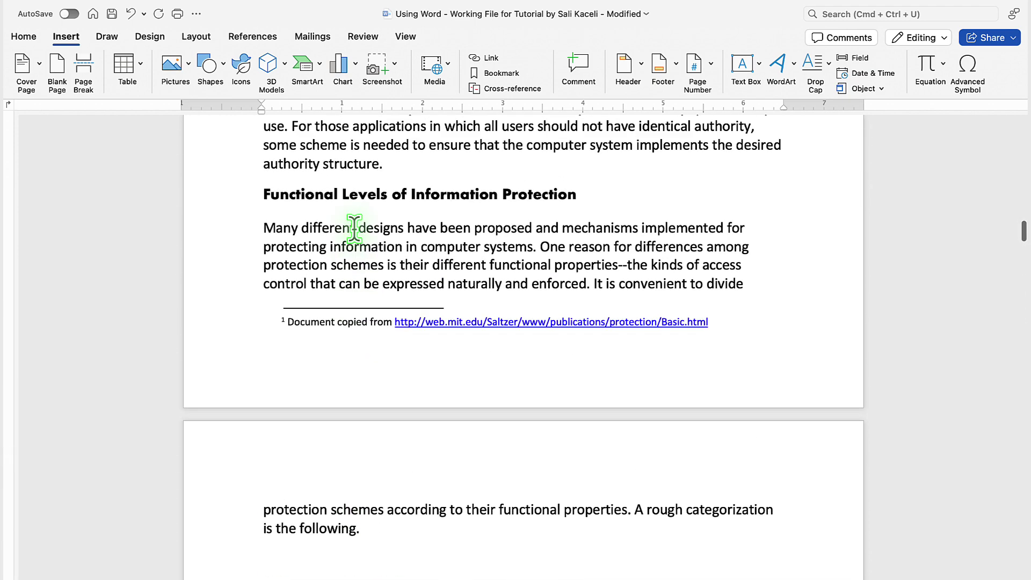
pyautogui.moveTo(482, 247)
pyautogui.mouseDown()
pyautogui.moveTo(265, 228)
pyautogui.moveTo(676, 284)
pyautogui.mouseUp()
pyautogui.scroll(-5, 374, 416)
pyautogui.scroll(-3, 374, 416)
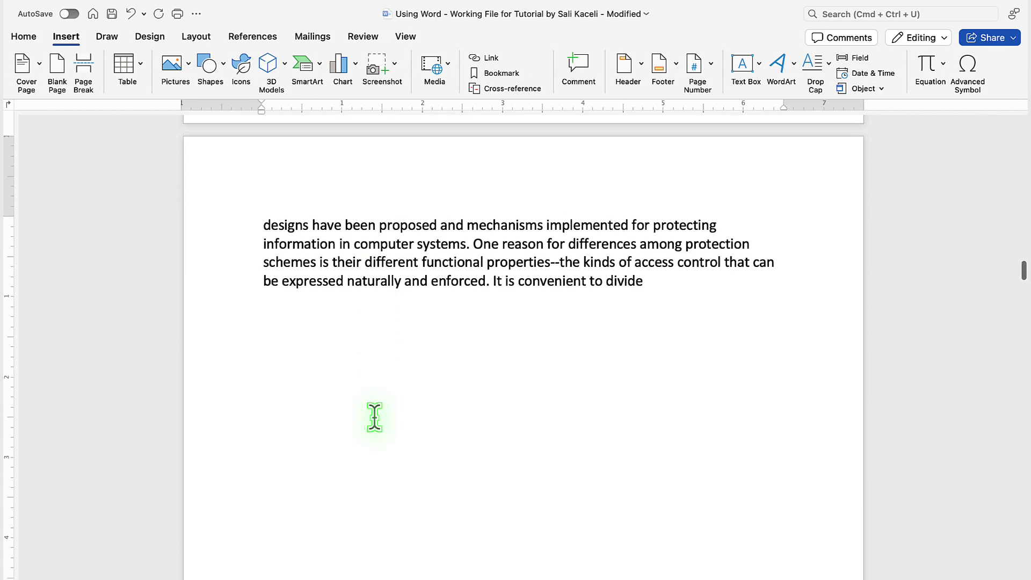
pyautogui.scroll(-2, 375, 416)
pyautogui.scroll(3, 374, 416)
pyautogui.scroll(2, 374, 417)
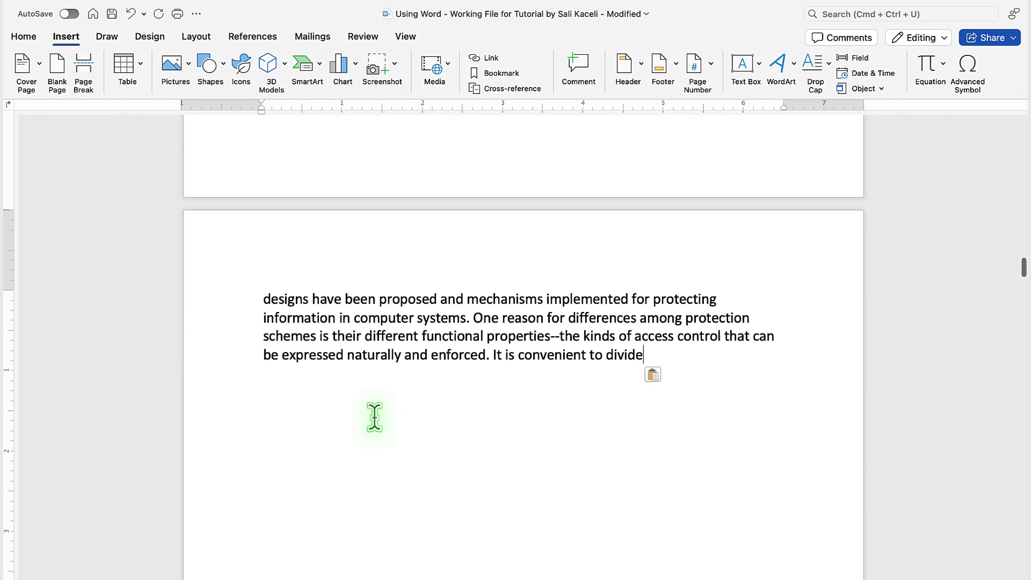
pyautogui.scroll(-3, 374, 416)
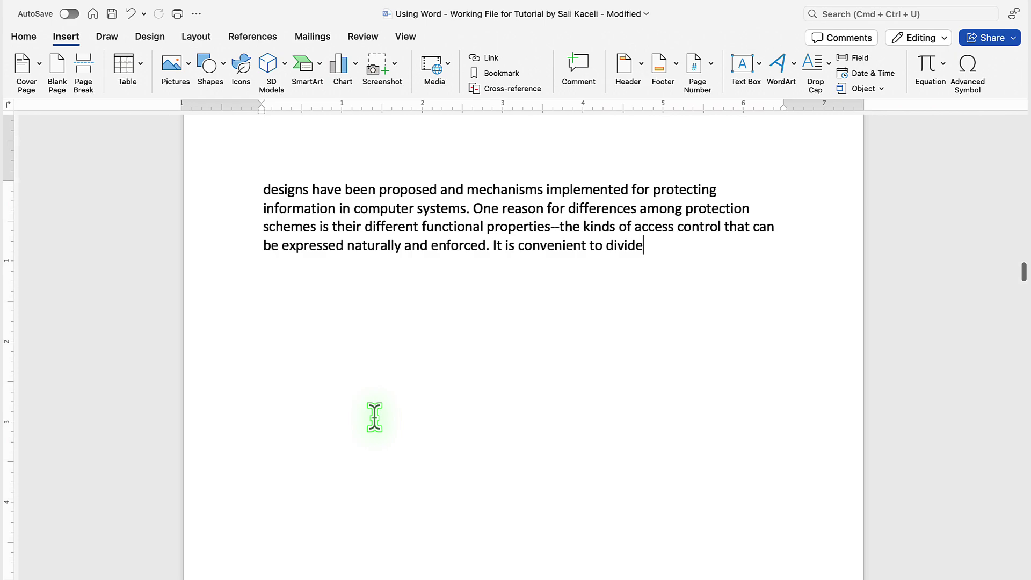
pyautogui.scroll(-3, 374, 417)
pyautogui.scroll(-3, 374, 417)
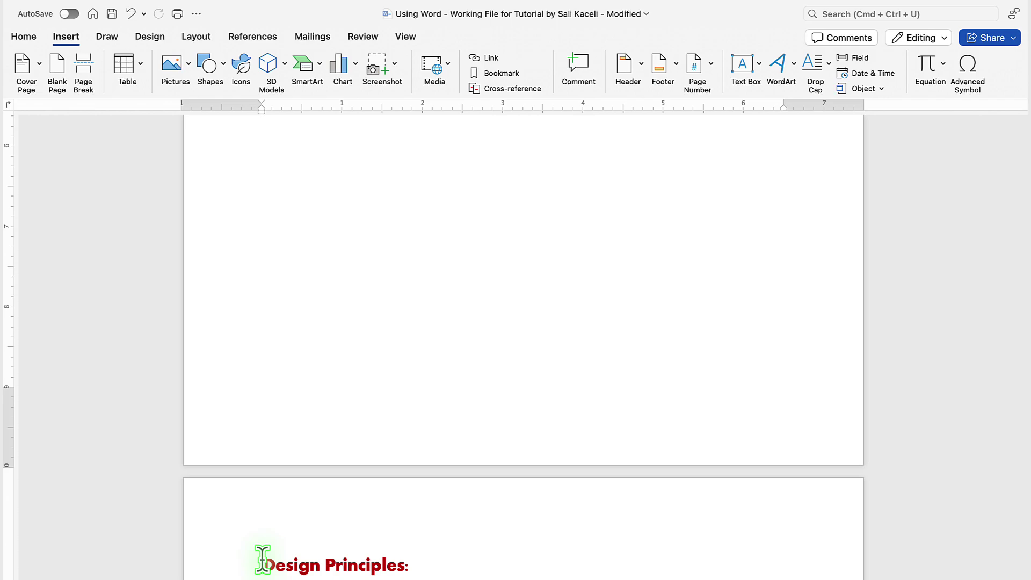
pyautogui.click(262, 562)
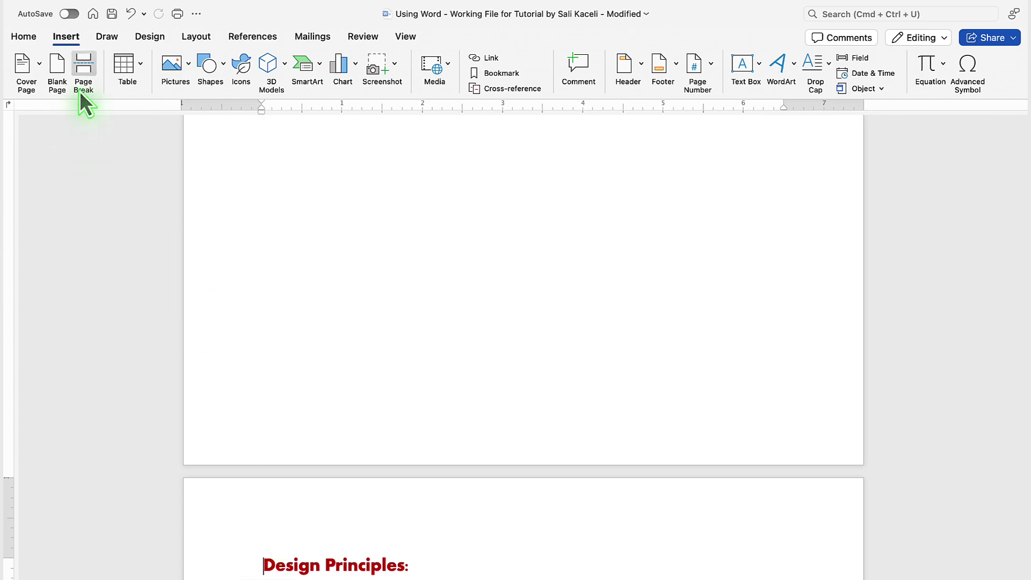
# - Switch the ribbon to the Home tab
pyautogui.click(23, 36)
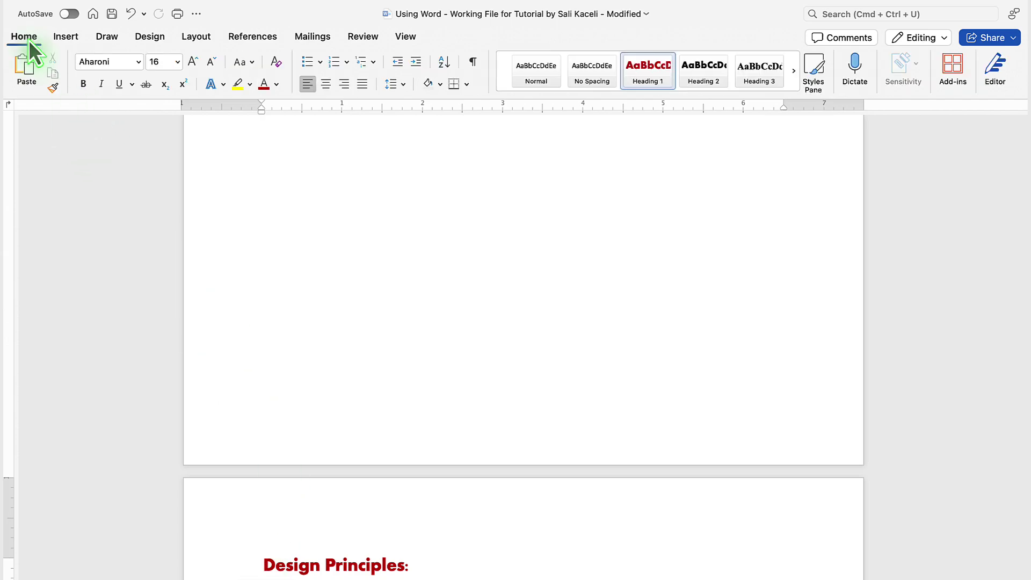
# - Turn on Show/Hide ¶ and place the insertion point in the Design Principles heading
pyautogui.click(472, 64)
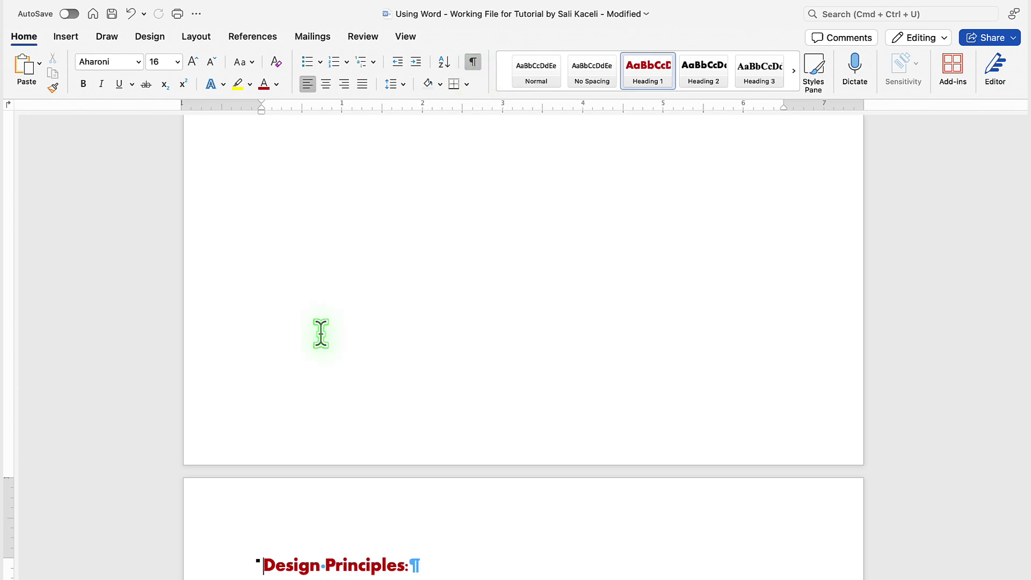
pyautogui.scroll(-2, 264, 447)
pyautogui.scroll(-3, 264, 448)
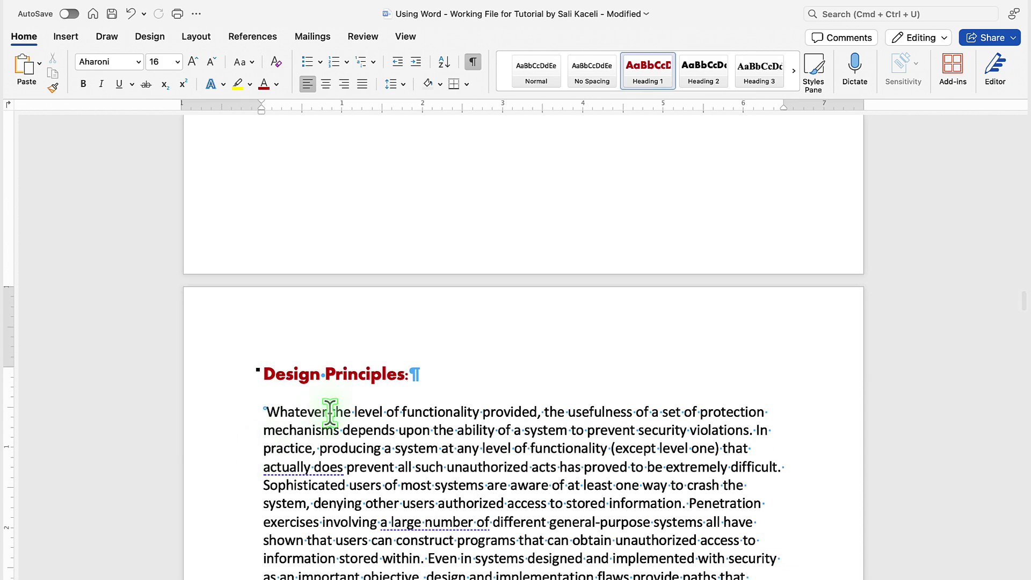
pyautogui.click(328, 411)
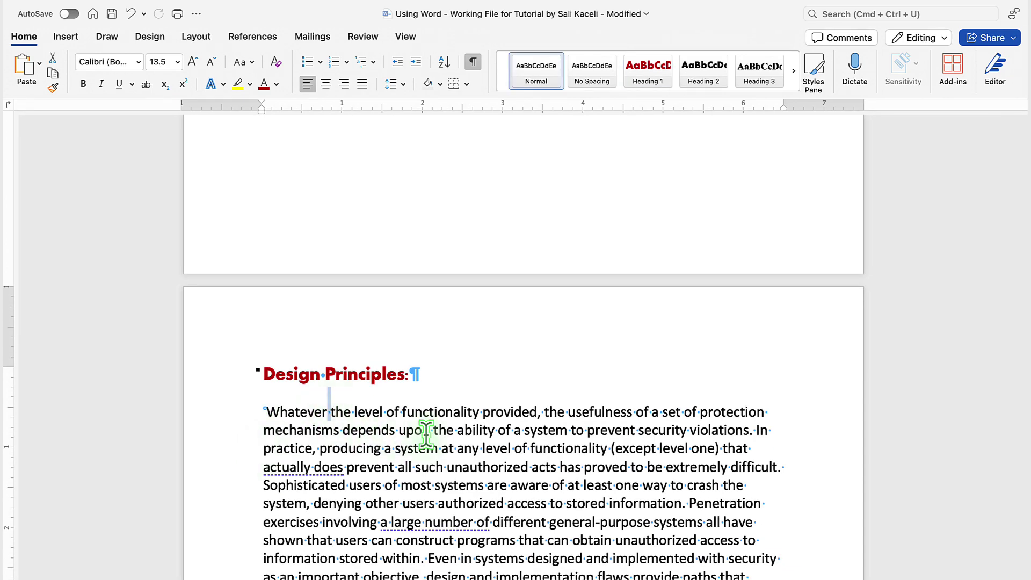
pyautogui.click(447, 375)
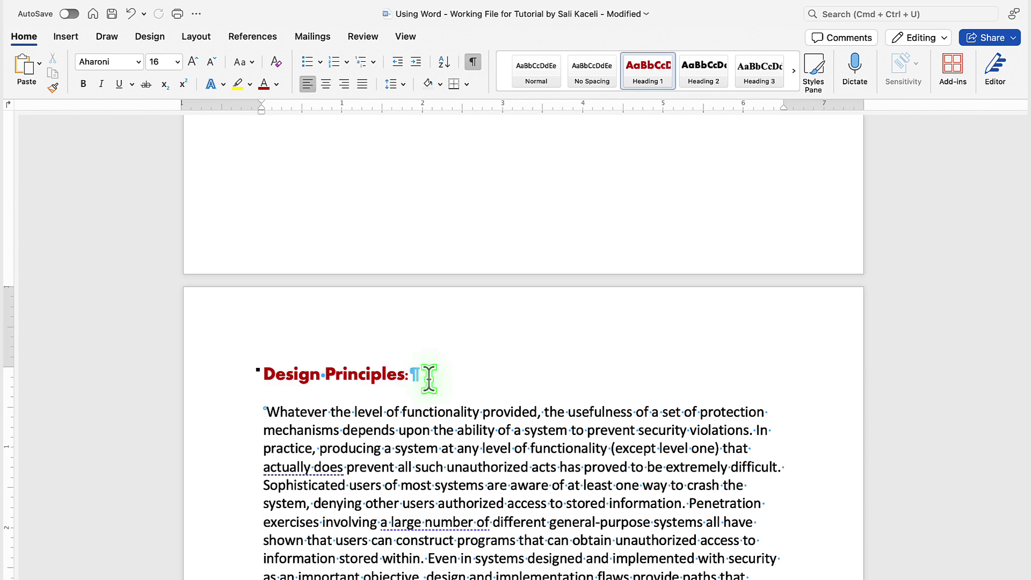
pyautogui.scroll(5, 428, 377)
pyautogui.scroll(4, 429, 377)
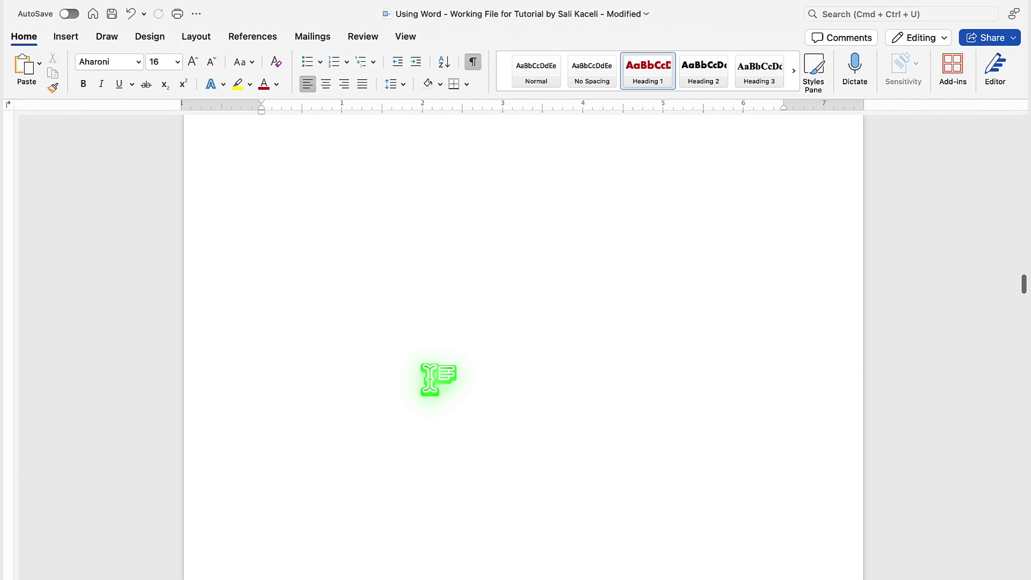
pyautogui.scroll(3, 437, 378)
pyautogui.scroll(2, 438, 379)
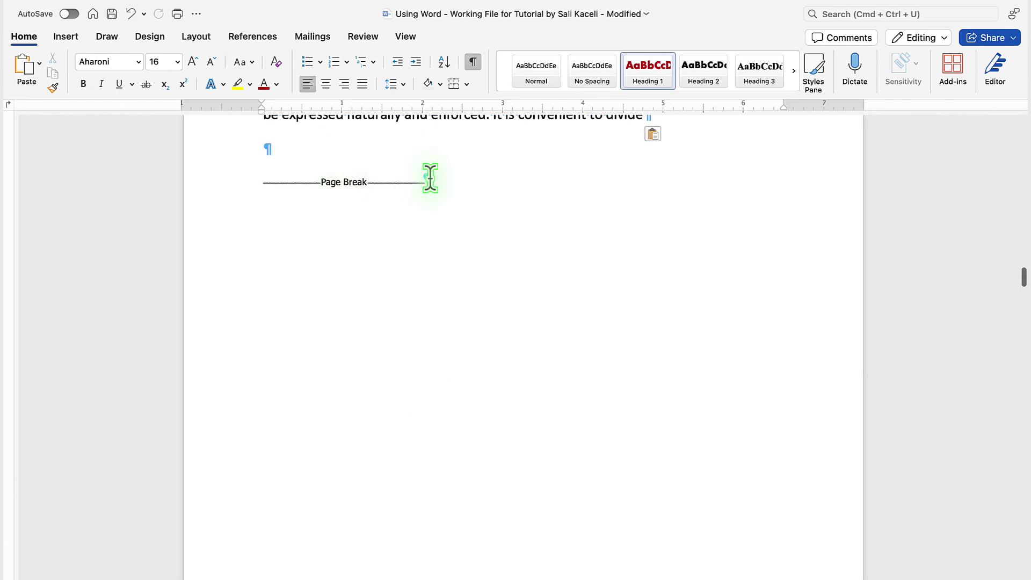
# - Delete the page break with Backspace, then place the insertion point above Design Principles
pyautogui.click(271, 153)
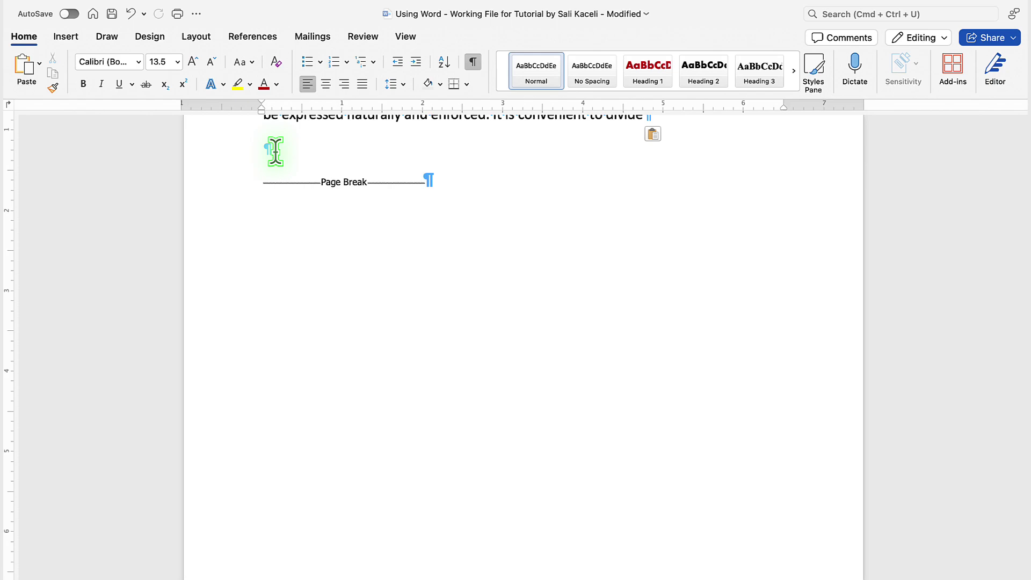
pyautogui.click(434, 181)
pyautogui.press('BackSpace')
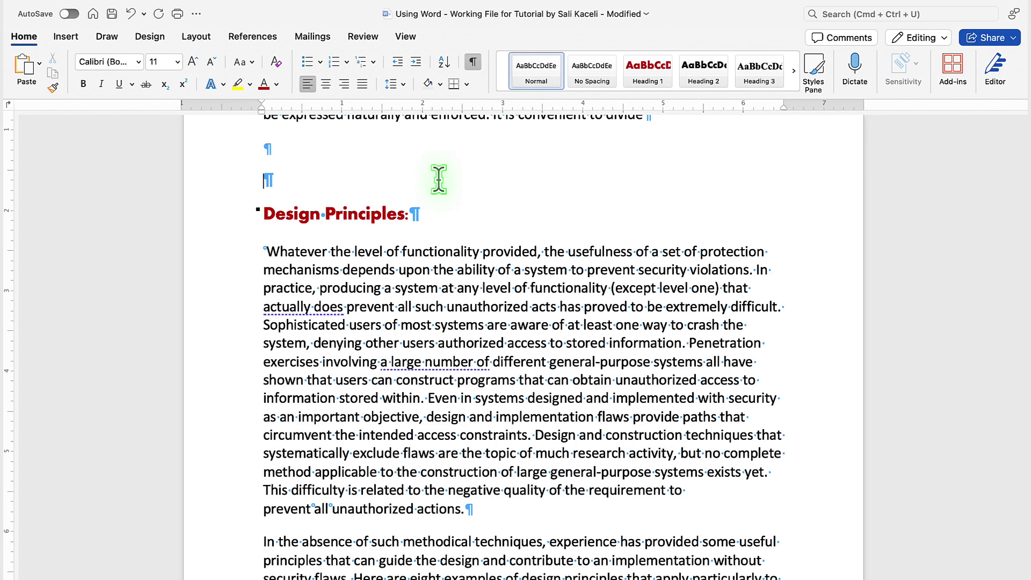
pyautogui.scroll(4, 461, 193)
pyautogui.scroll(2, 461, 192)
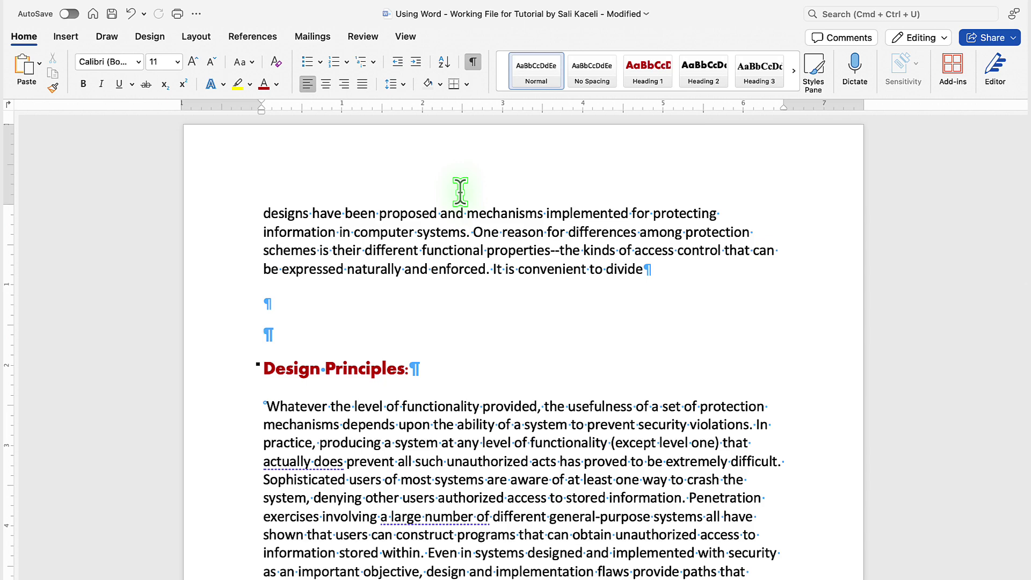
pyautogui.click(284, 333)
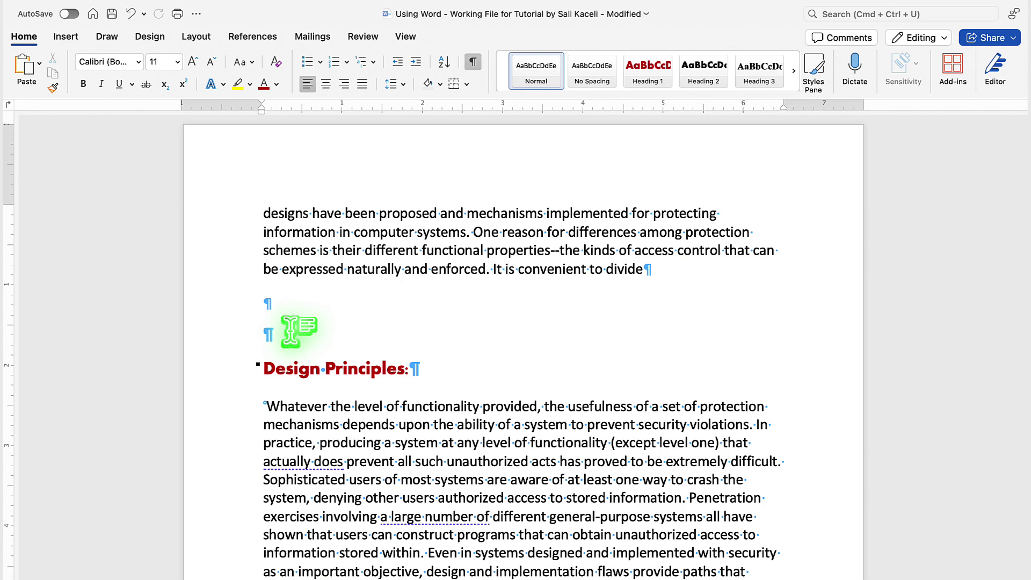
# - Turn off Show/Hide ¶ to hide paragraph marks and spacing dots
pyautogui.click(473, 65)
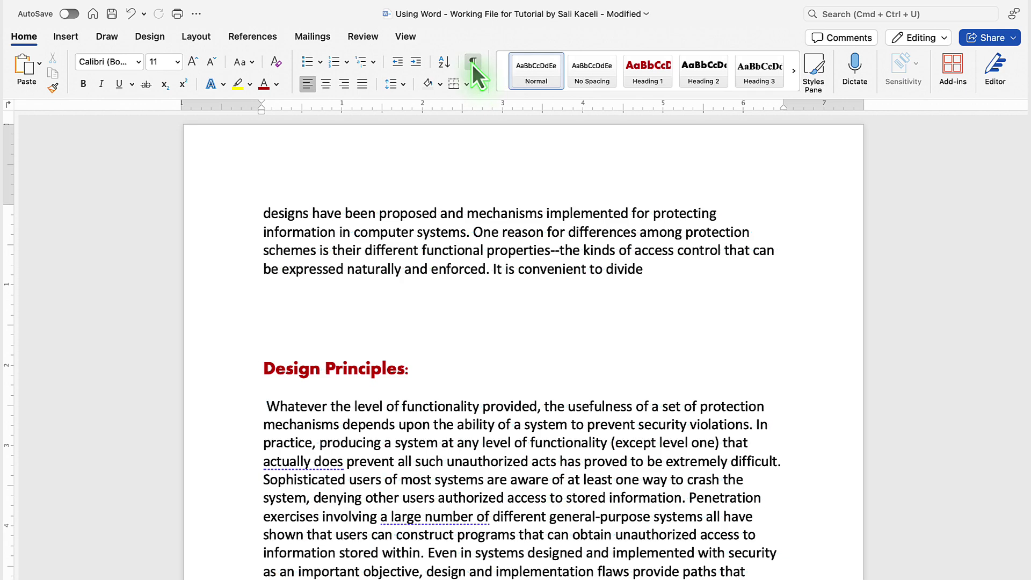